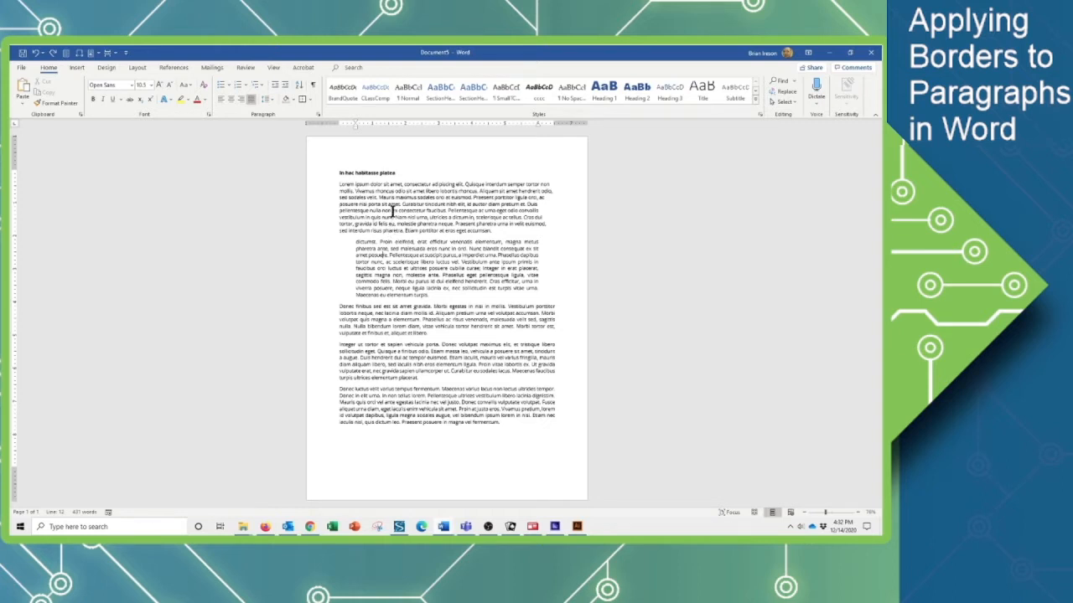
# Select the heading paragraph 'In hac habitasse platea' and apply a bottom border beneath it.
pyautogui.click(375, 172)
pyautogui.click(76, 52)
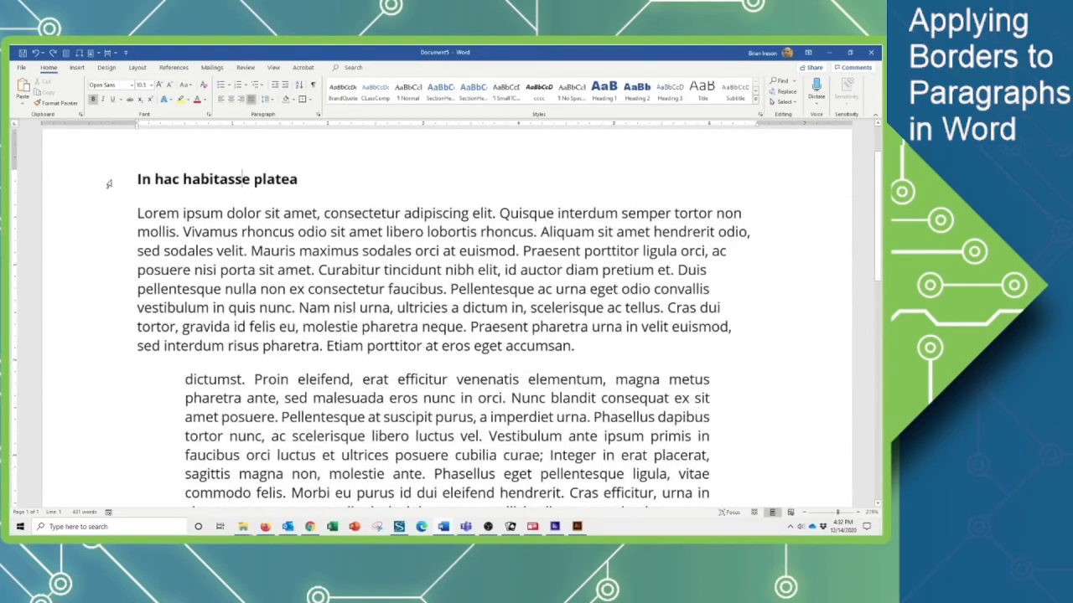
pyautogui.click(92, 180)
pyautogui.click(163, 181)
pyautogui.tripleClick(194, 180)
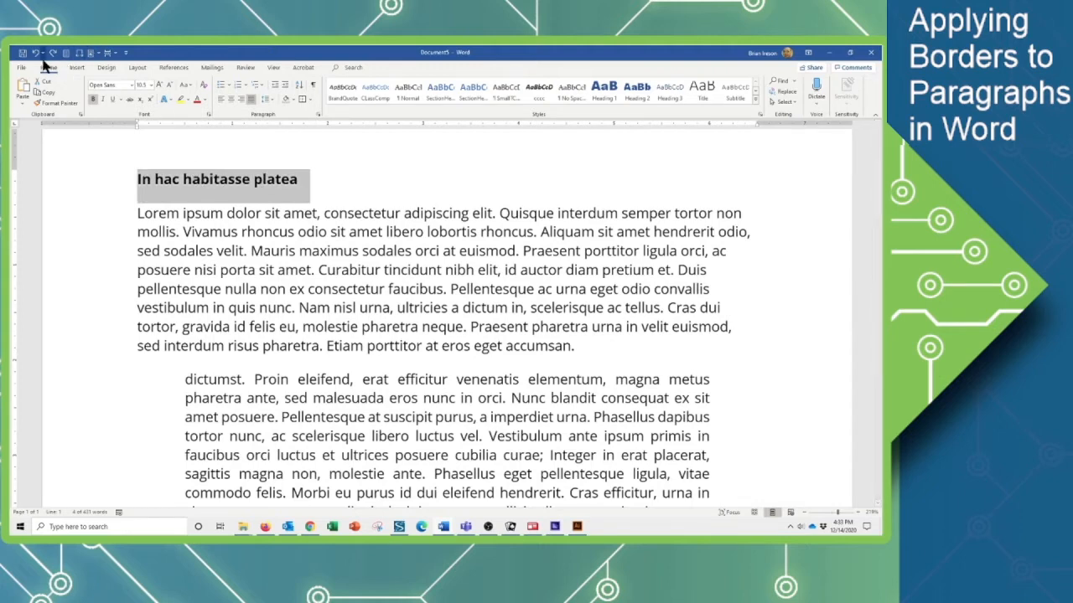
pyautogui.click(310, 100)
pyautogui.click(324, 119)
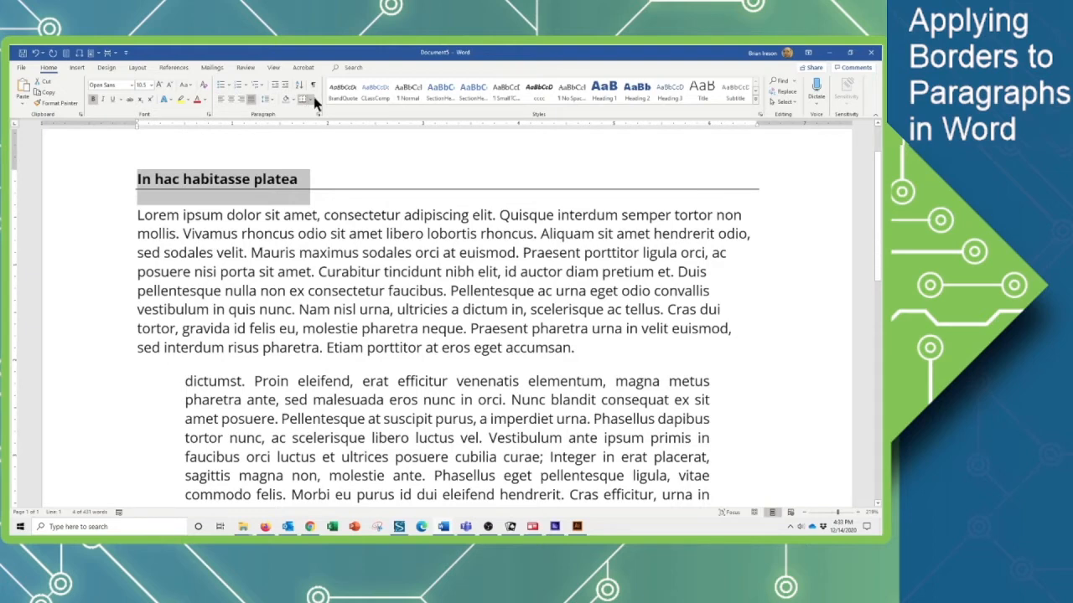
pyautogui.click(310, 100)
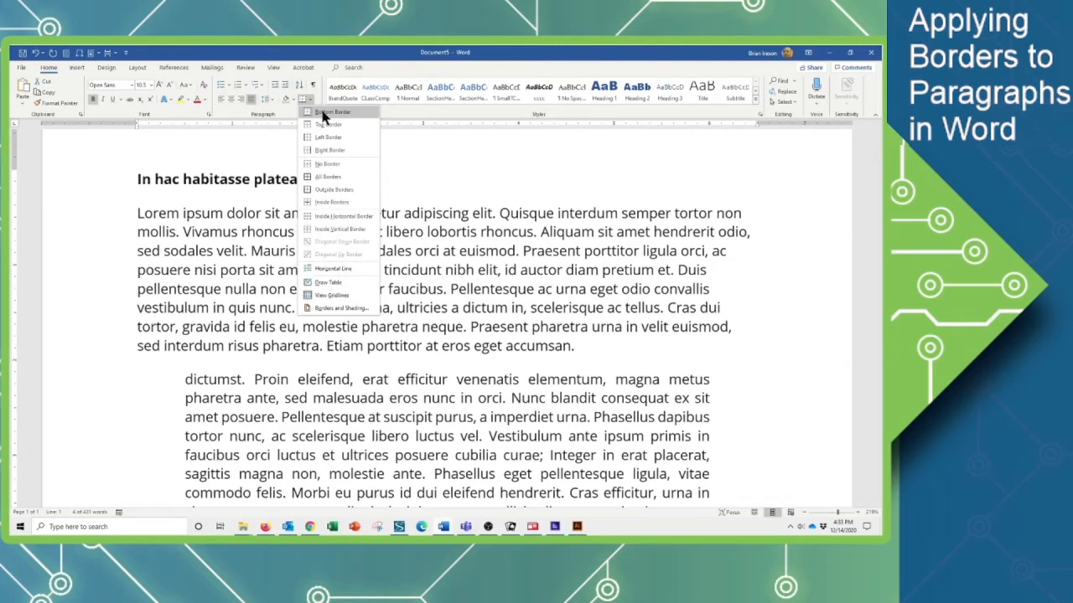
pyautogui.click(323, 111)
pyautogui.click(301, 99)
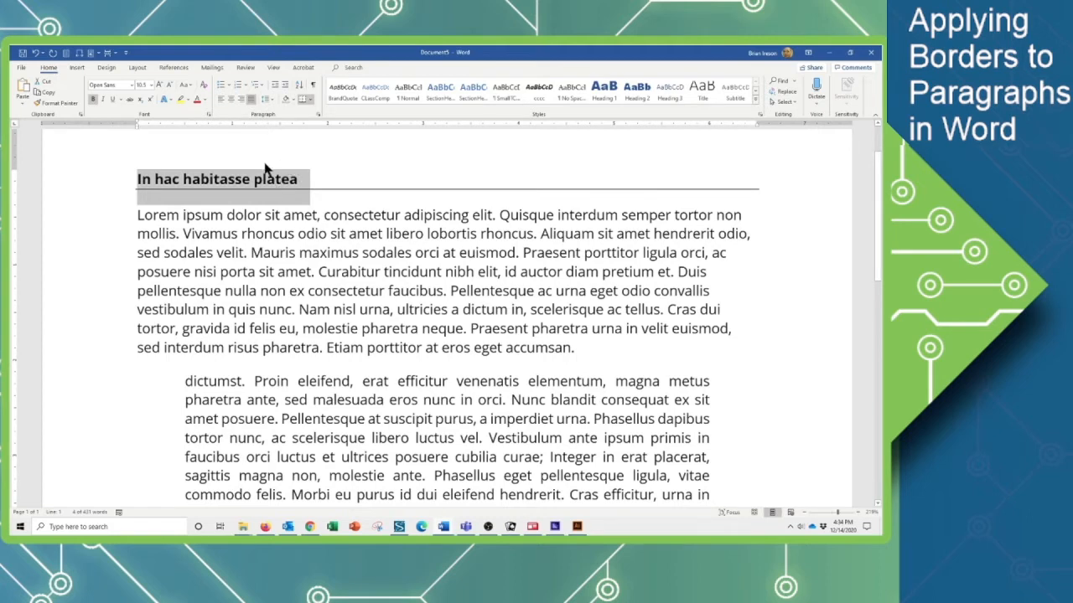
# Define a thick 3 pt line style applied to the paragraph in Borders and Shading, and apply it as the heading's bottom border.
pyautogui.click(310, 98)
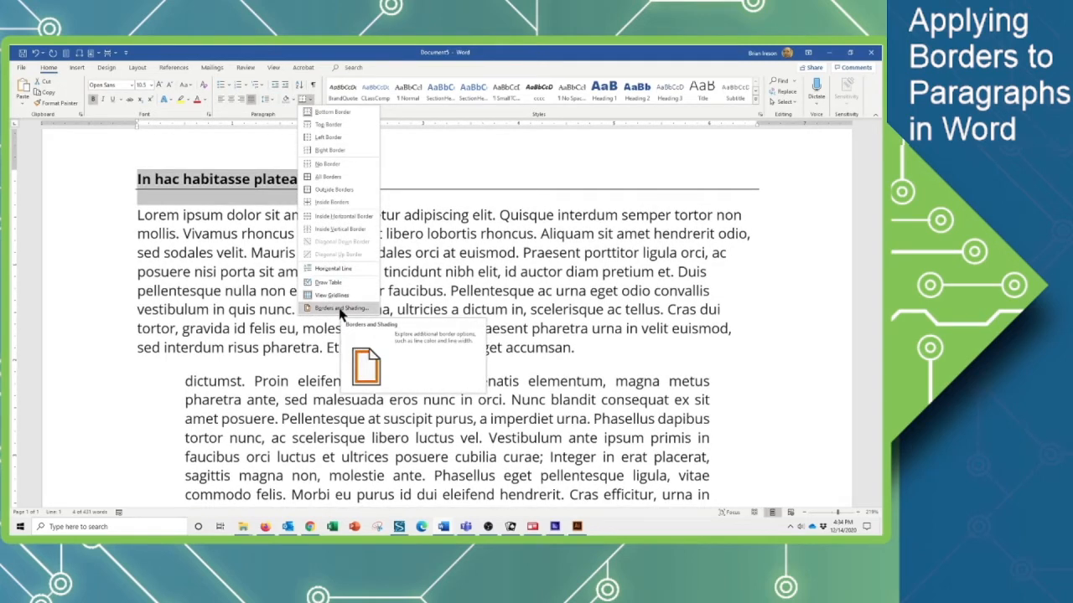
pyautogui.click(339, 309)
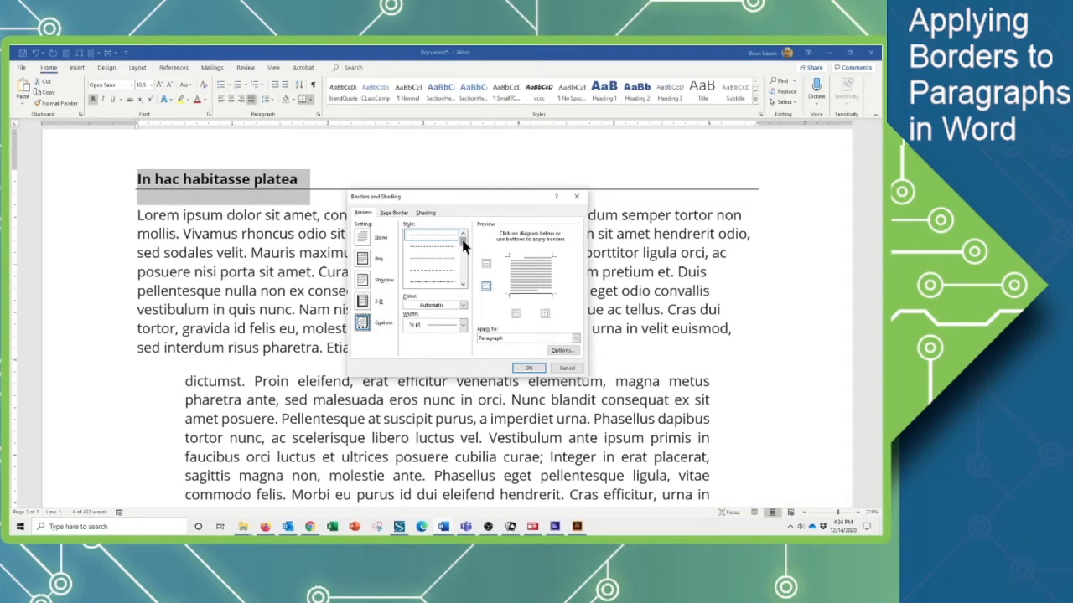
pyautogui.moveTo(463, 241)
pyautogui.mouseDown()
pyautogui.moveTo(465, 277)
pyautogui.moveTo(467, 253)
pyautogui.mouseUp()
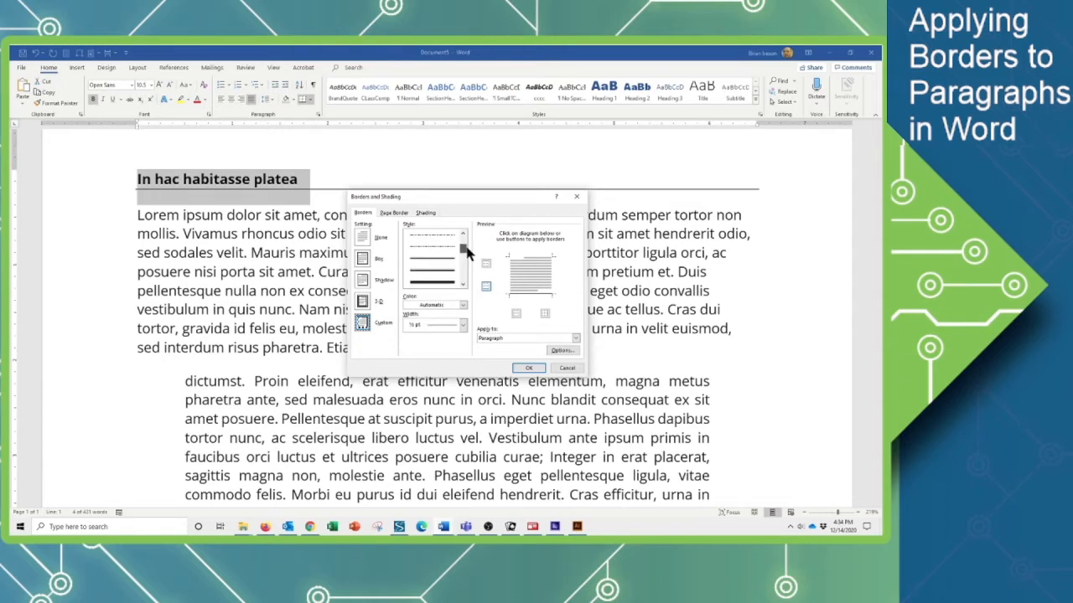
pyautogui.click(436, 283)
pyautogui.click(464, 306)
pyautogui.click(465, 308)
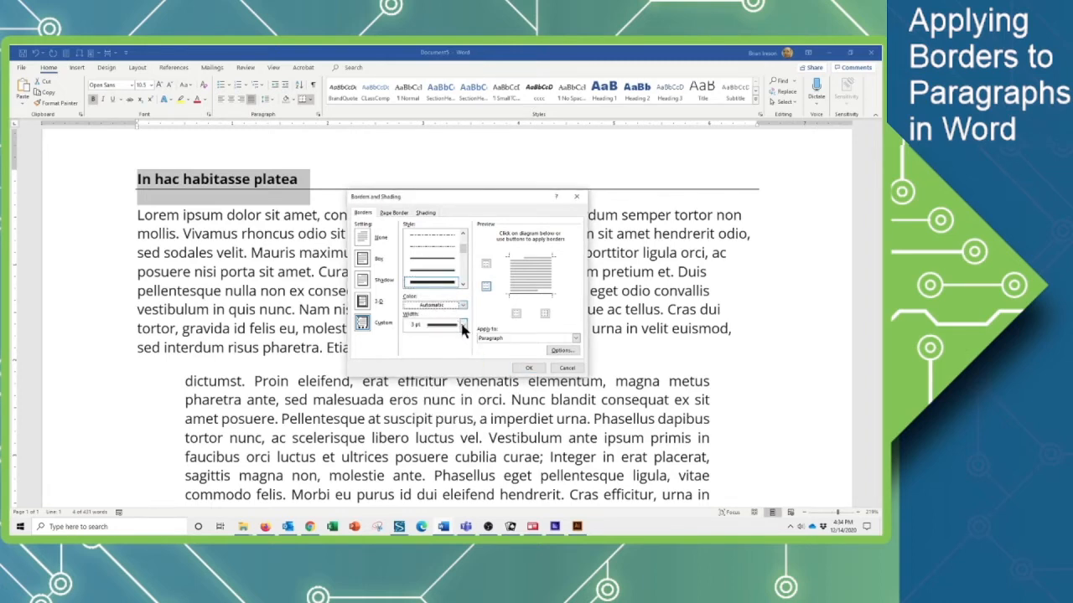
pyautogui.click(463, 327)
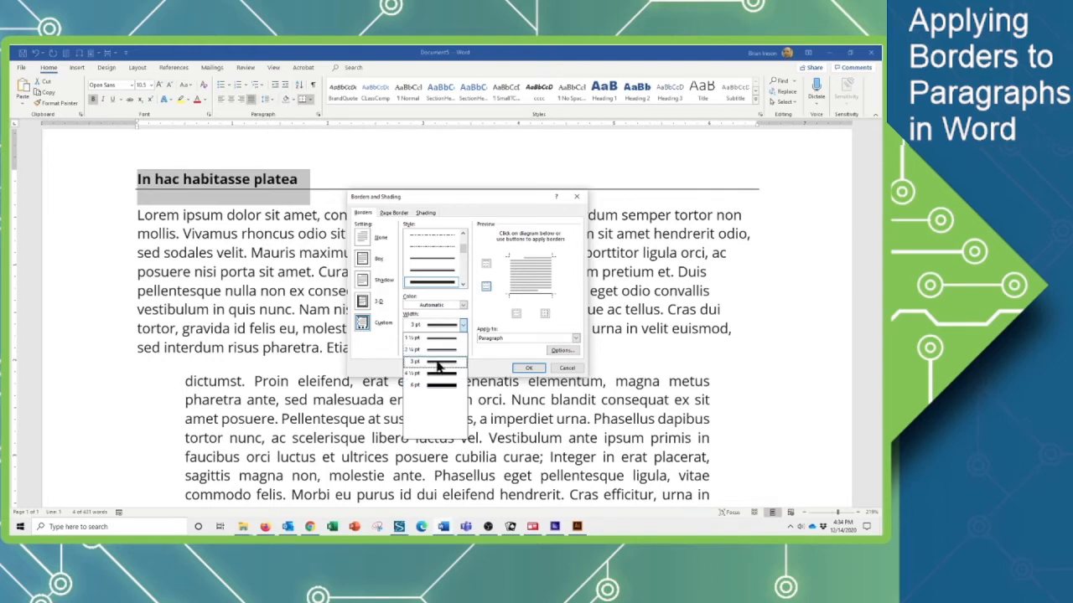
pyautogui.click(439, 363)
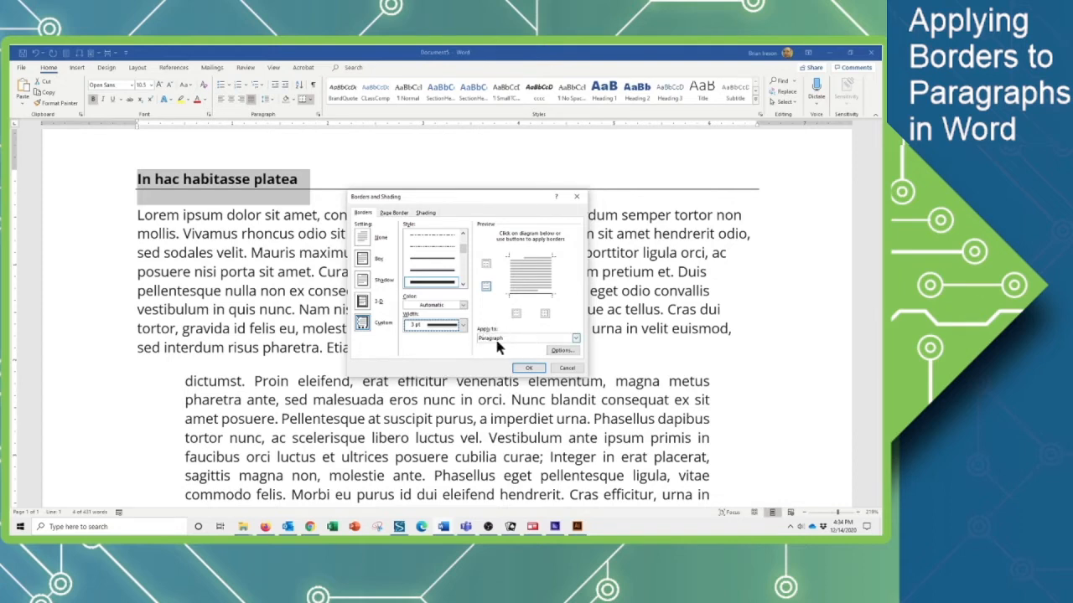
pyautogui.click(575, 340)
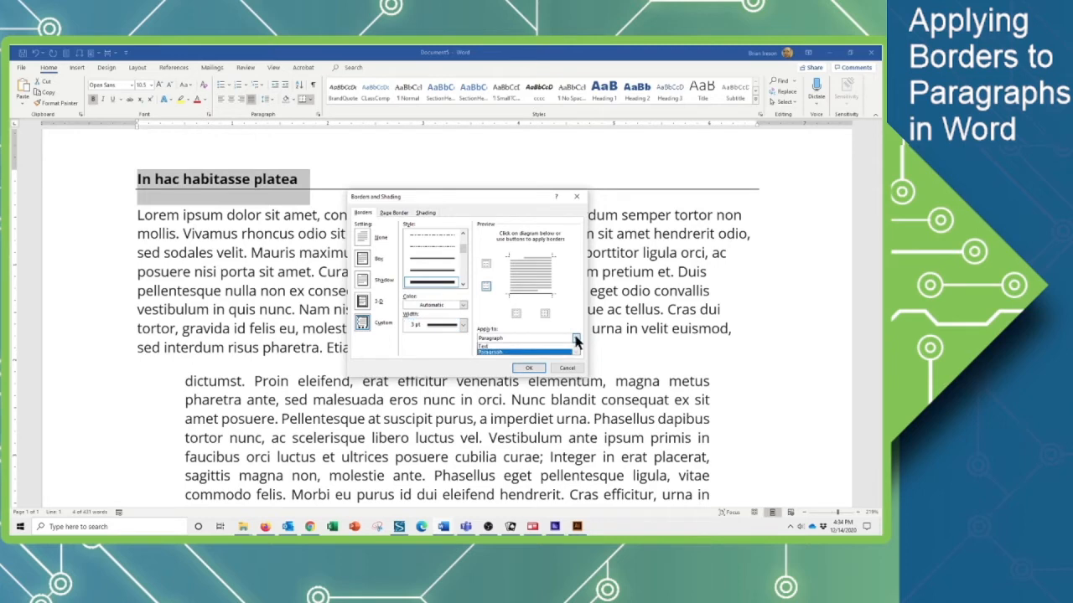
pyautogui.click(487, 352)
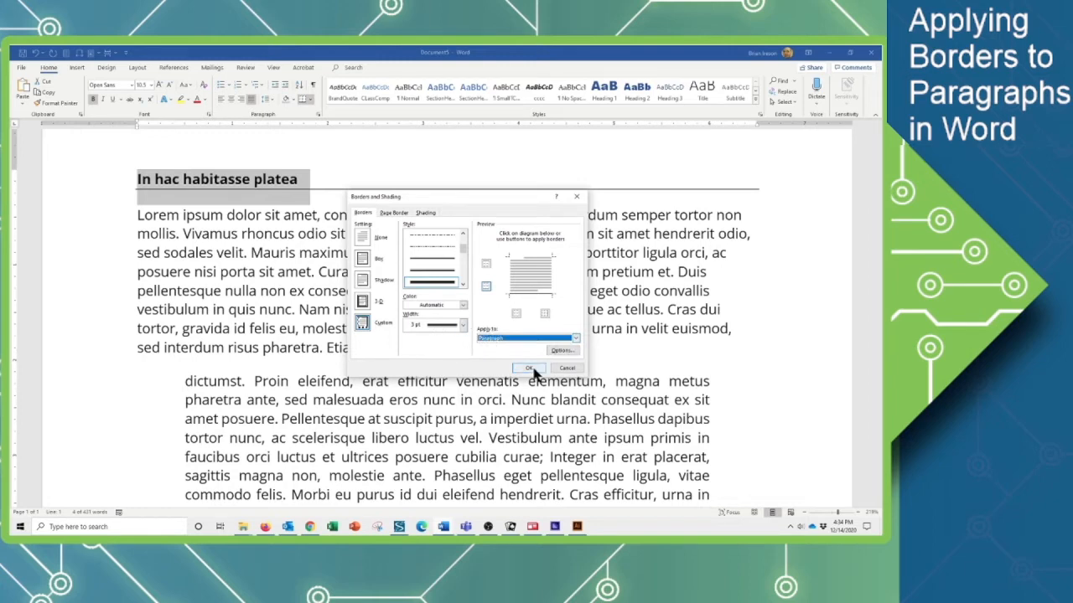
pyautogui.click(532, 369)
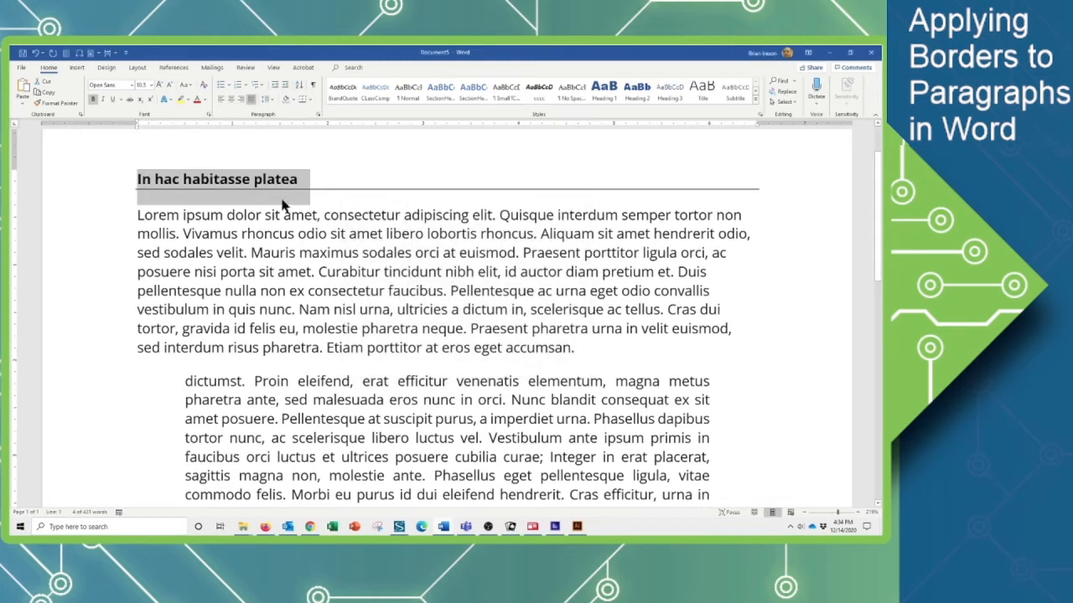
pyautogui.click(269, 191)
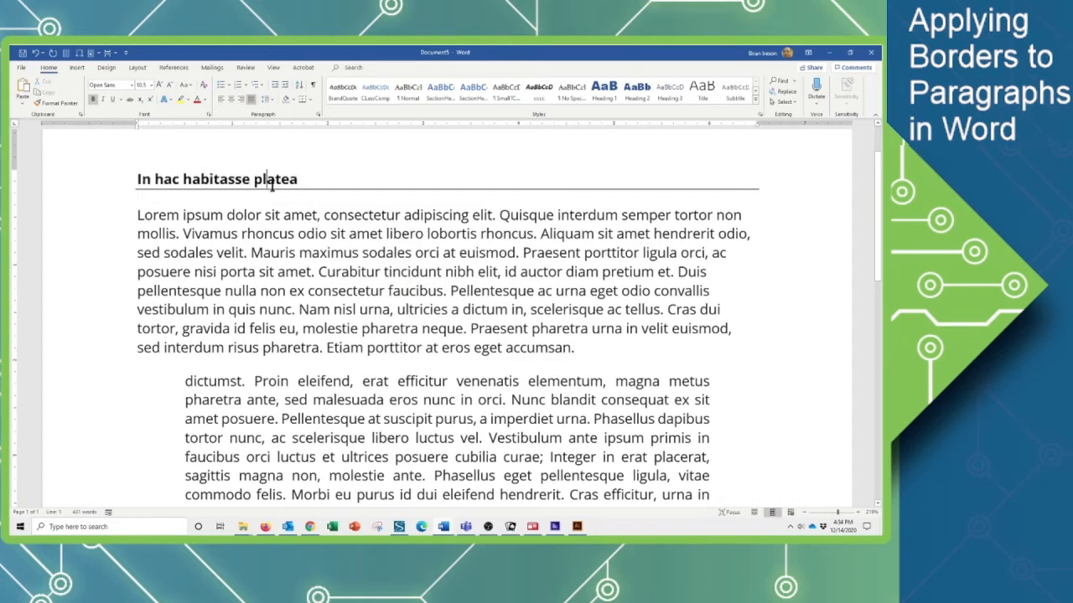
pyautogui.click(304, 99)
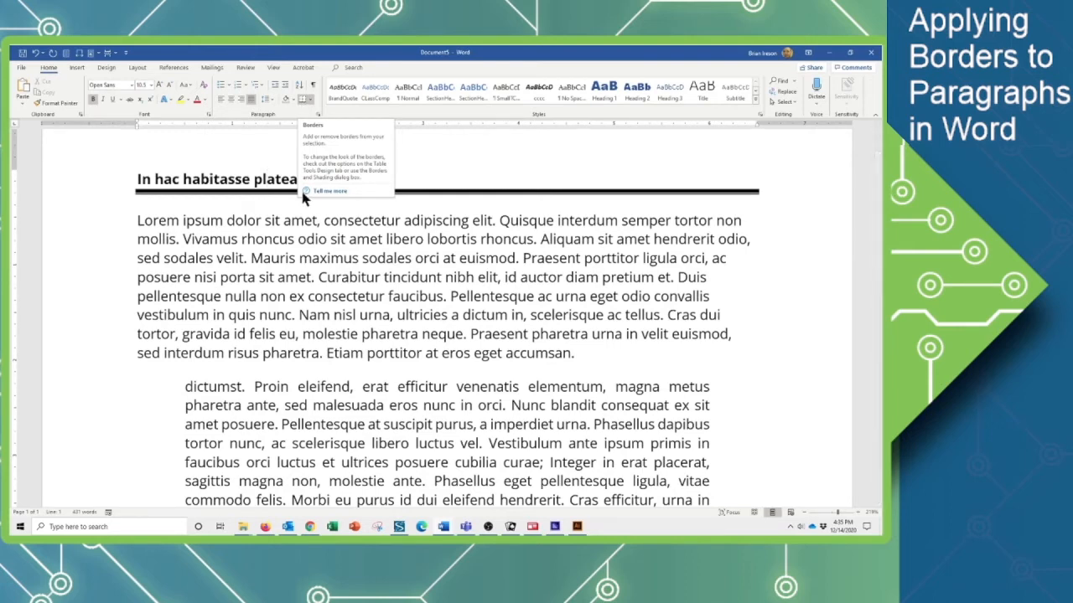
# Italicize the indented paragraph and put an outside border around it.
pyautogui.scroll(-1, 344, 227)
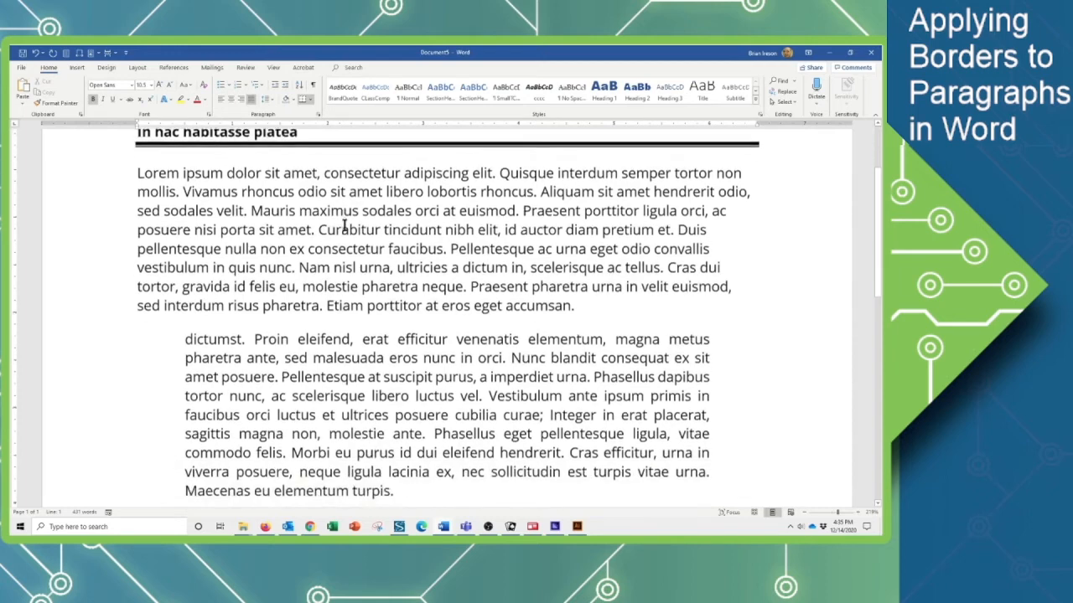
pyautogui.scroll(-2, 343, 226)
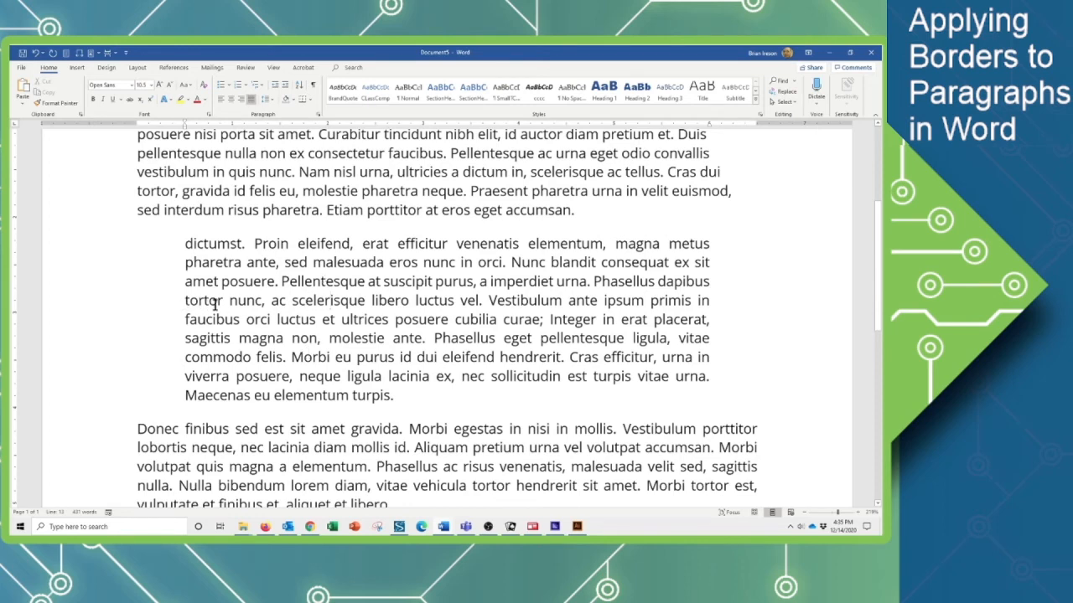
pyautogui.tripleClick(348, 304)
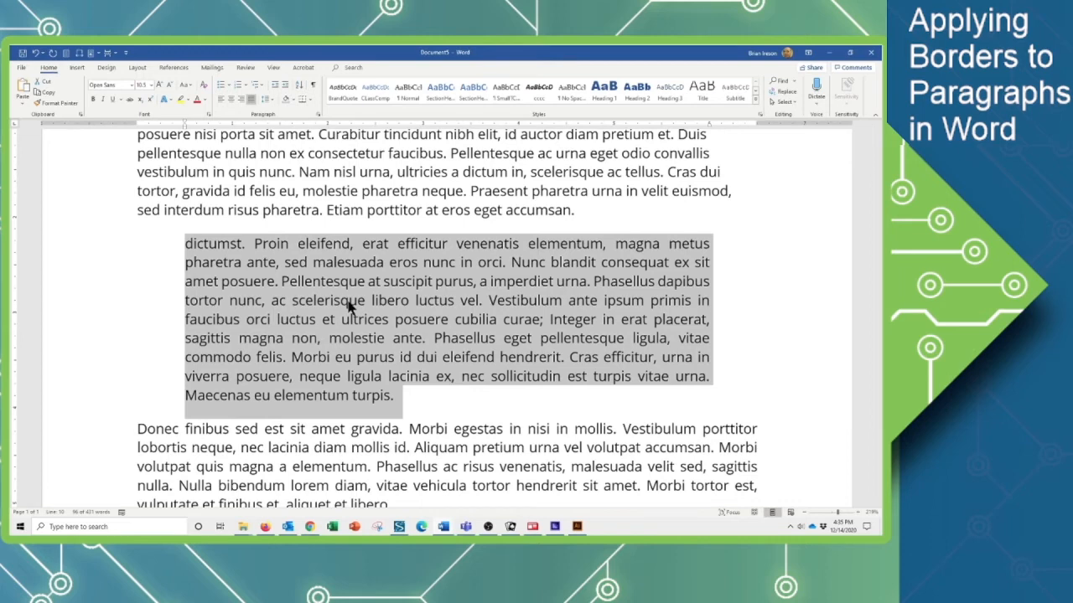
pyautogui.hotkey('ctrl', 'i')
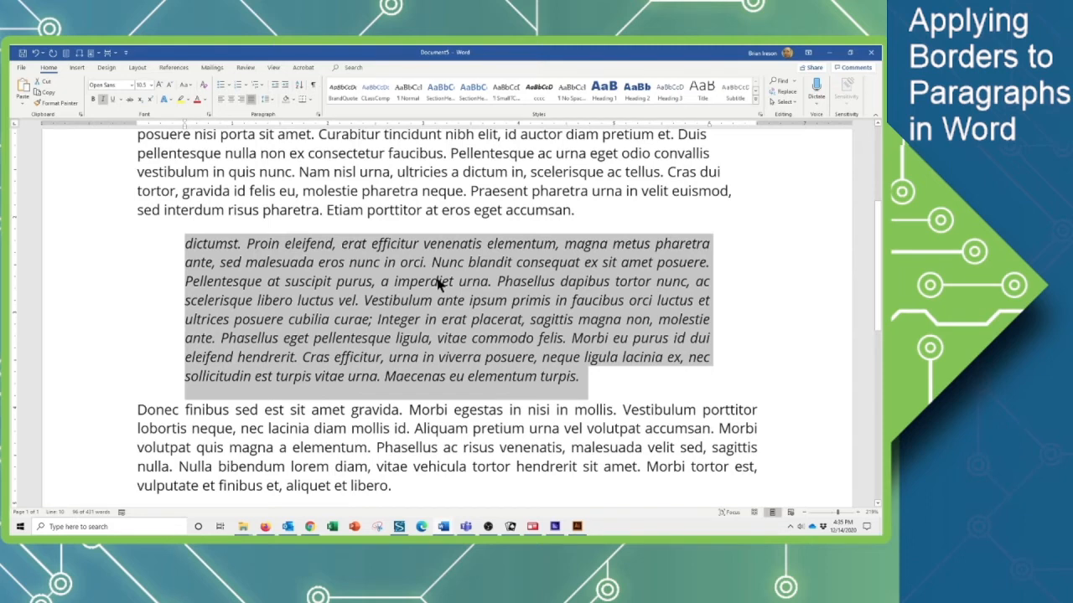
pyautogui.click(310, 100)
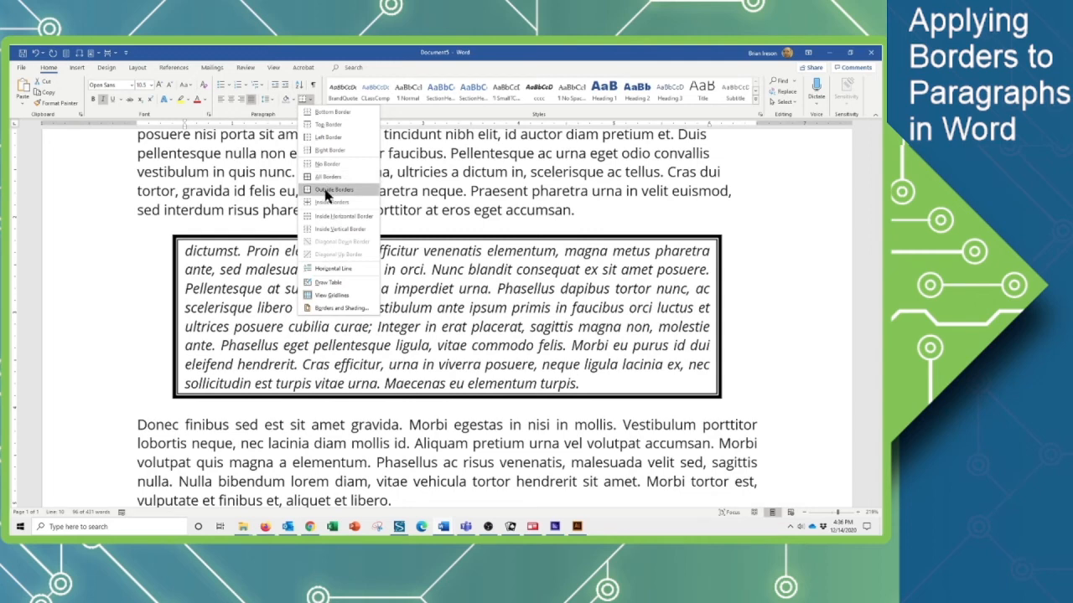
pyautogui.click(327, 193)
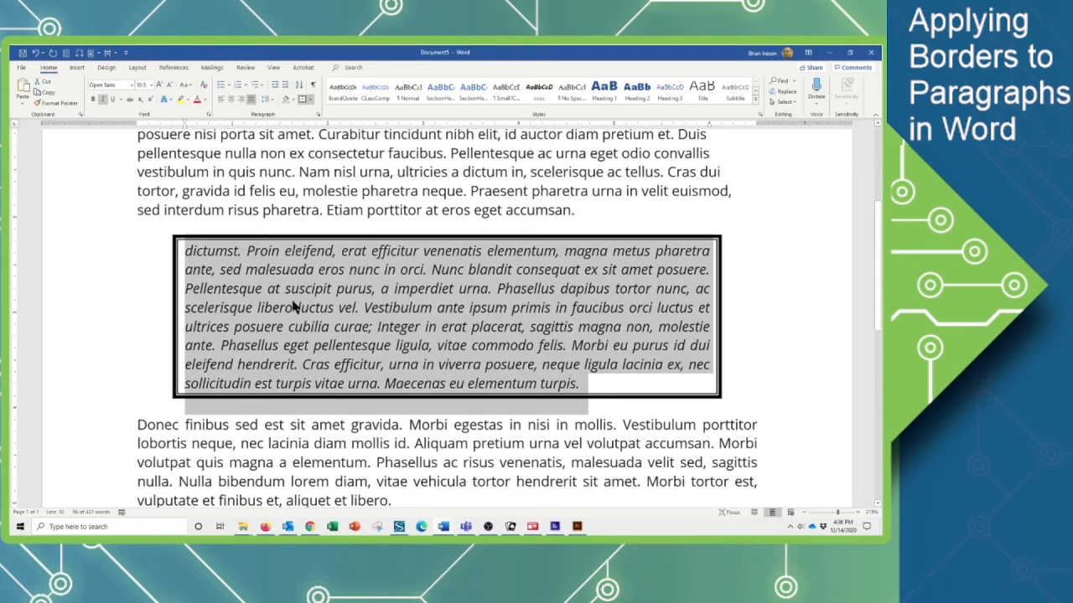
# Change the indented paragraph's box border to a single thin line, 1 pt wide, in blue through Borders and Shading.
pyautogui.click(310, 100)
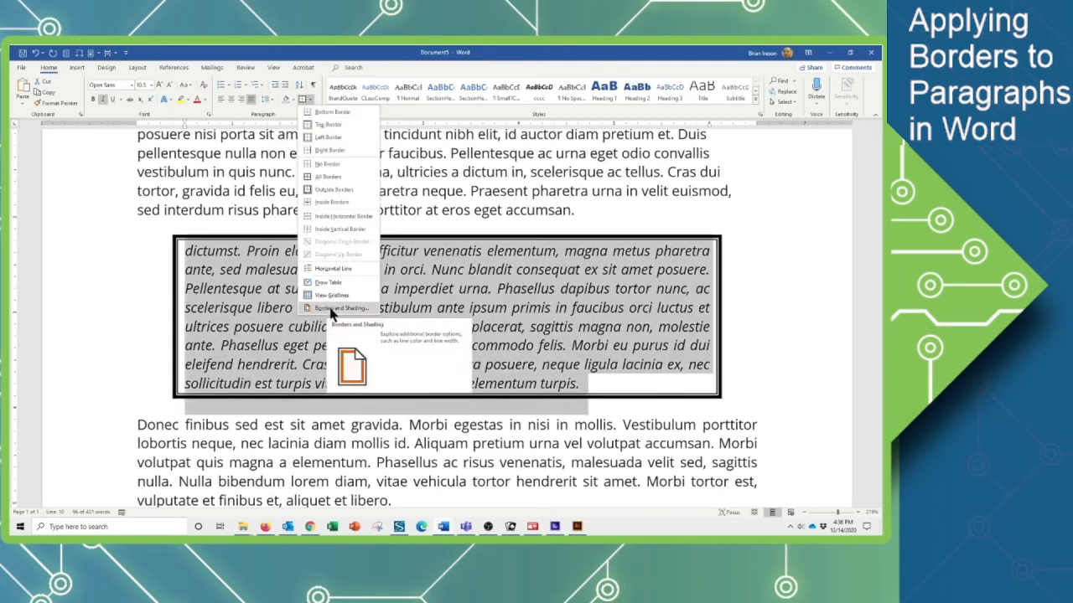
pyautogui.click(329, 309)
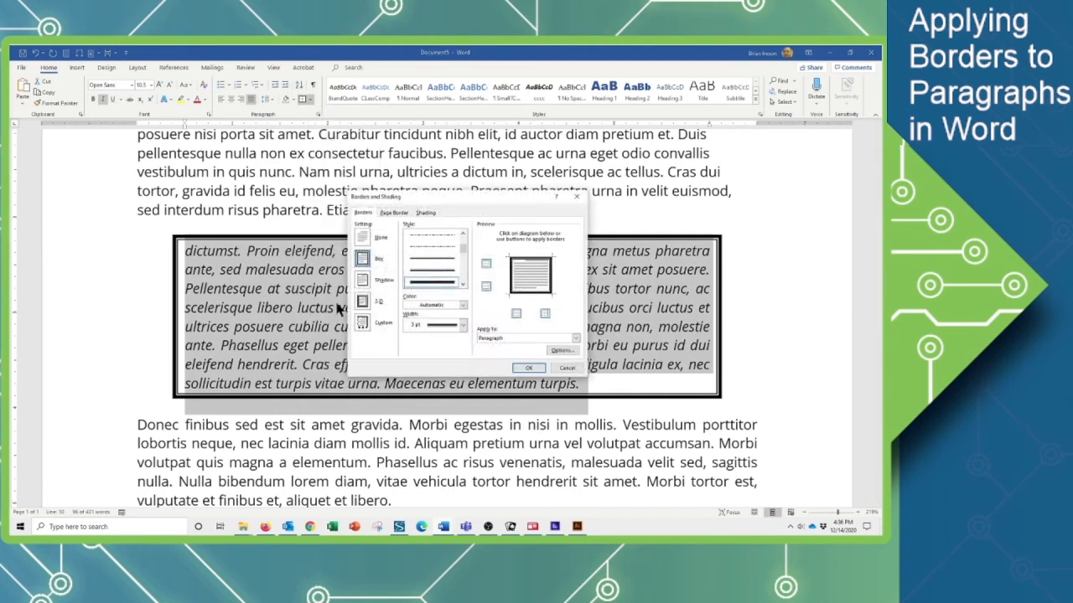
pyautogui.click(463, 236)
pyautogui.click(463, 235)
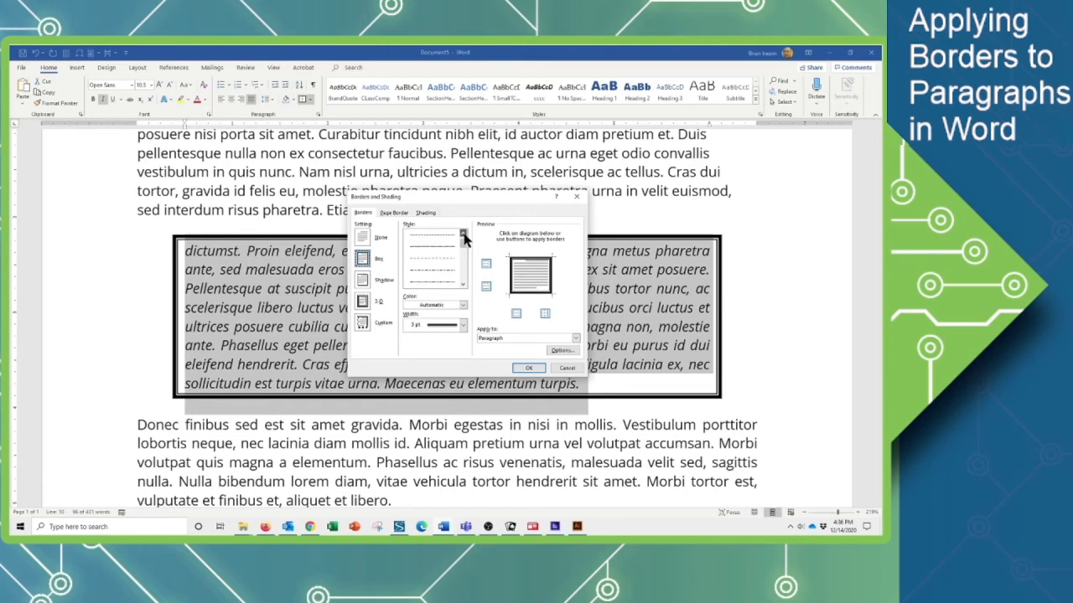
pyautogui.click(464, 235)
pyautogui.click(429, 238)
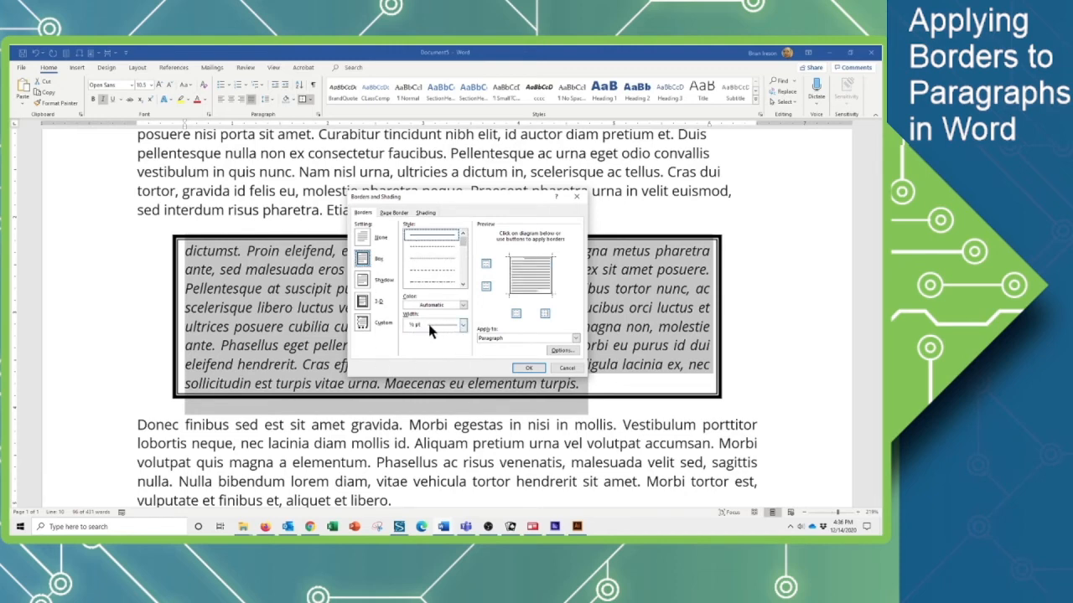
pyautogui.click(462, 326)
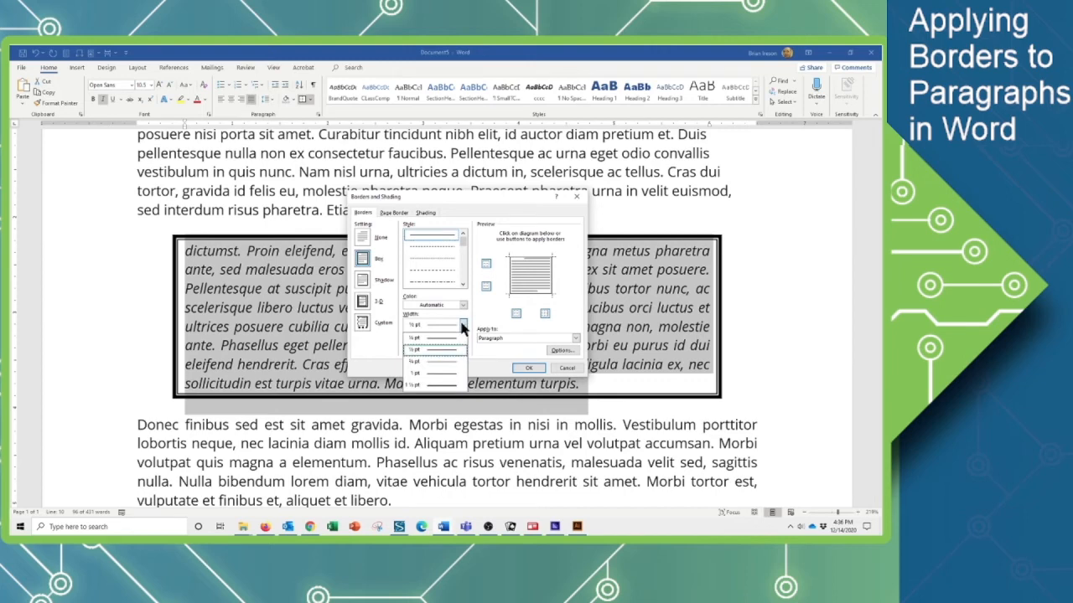
pyautogui.click(435, 373)
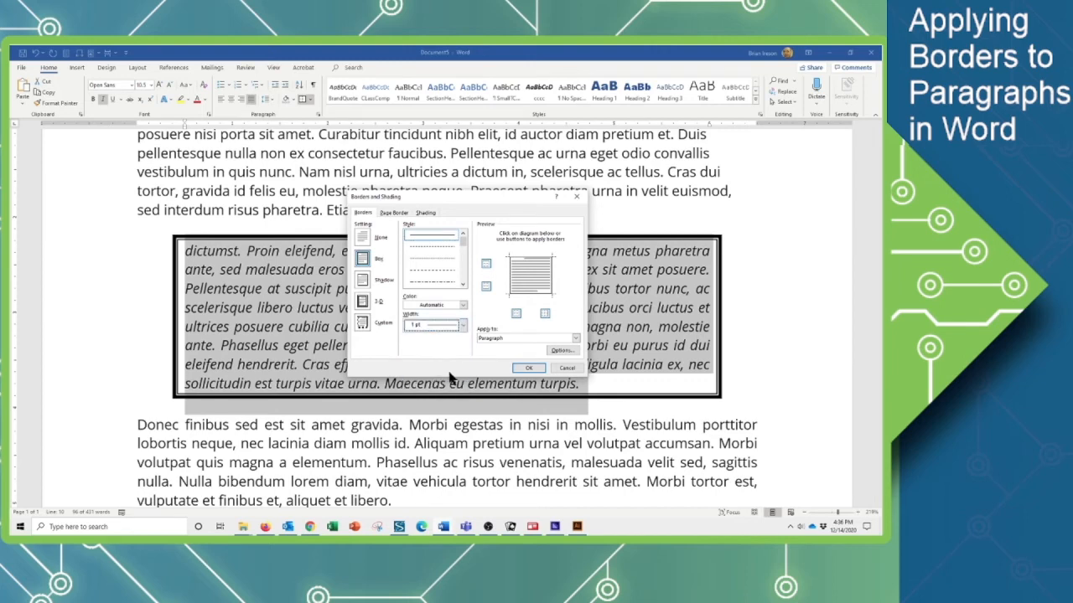
pyautogui.click(462, 306)
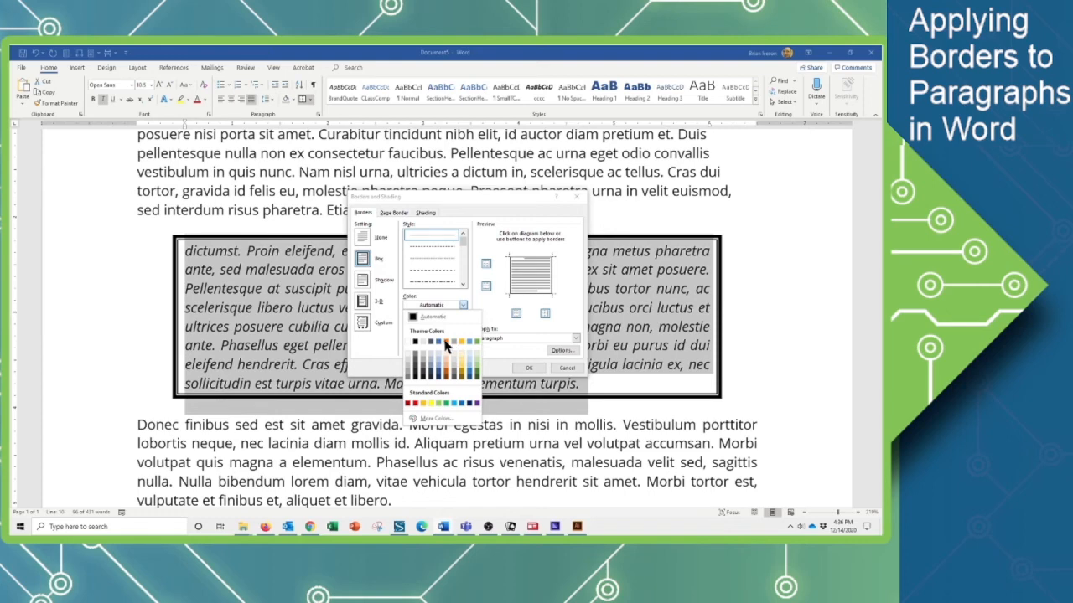
pyautogui.click(440, 342)
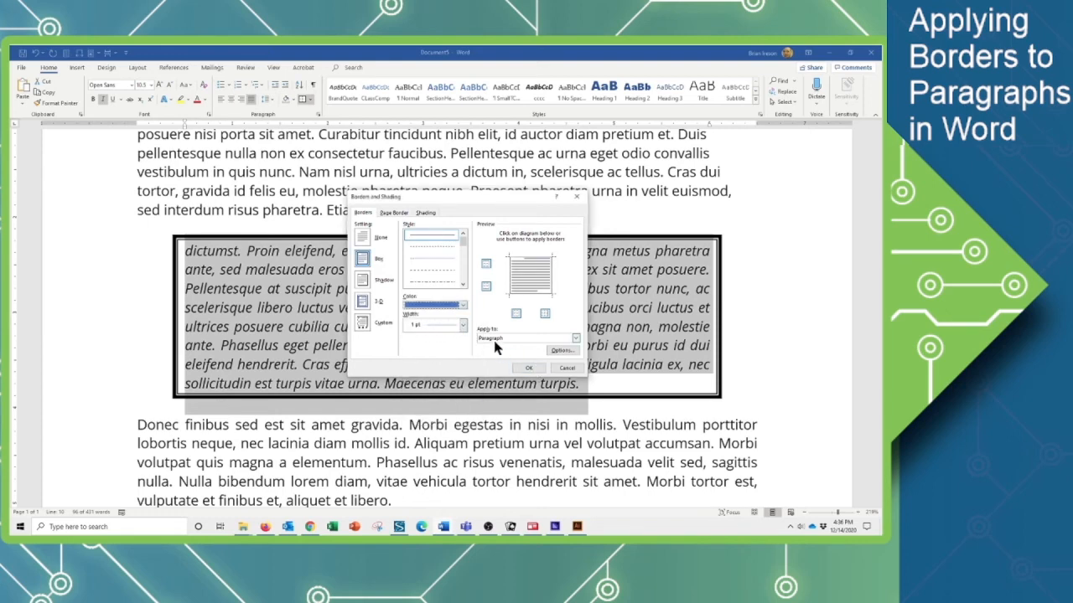
pyautogui.click(533, 370)
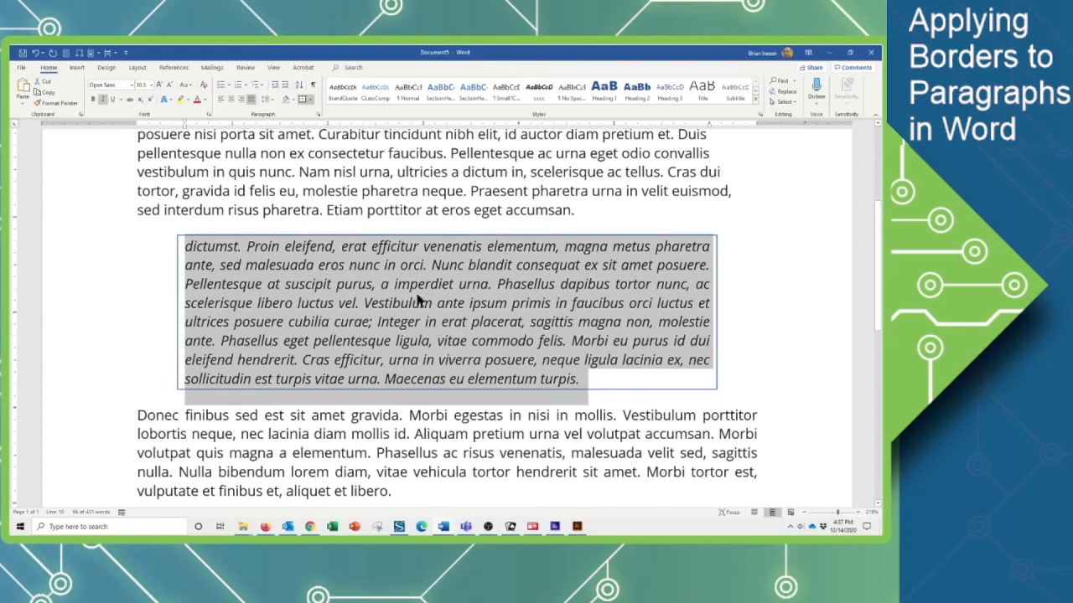
pyautogui.click(353, 334)
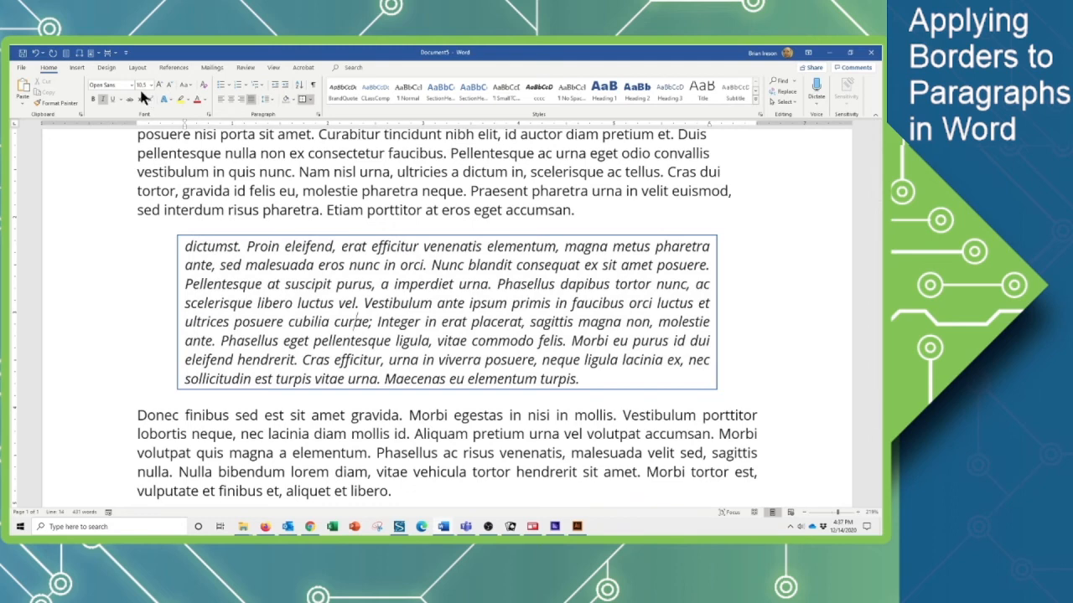
pyautogui.click(66, 55)
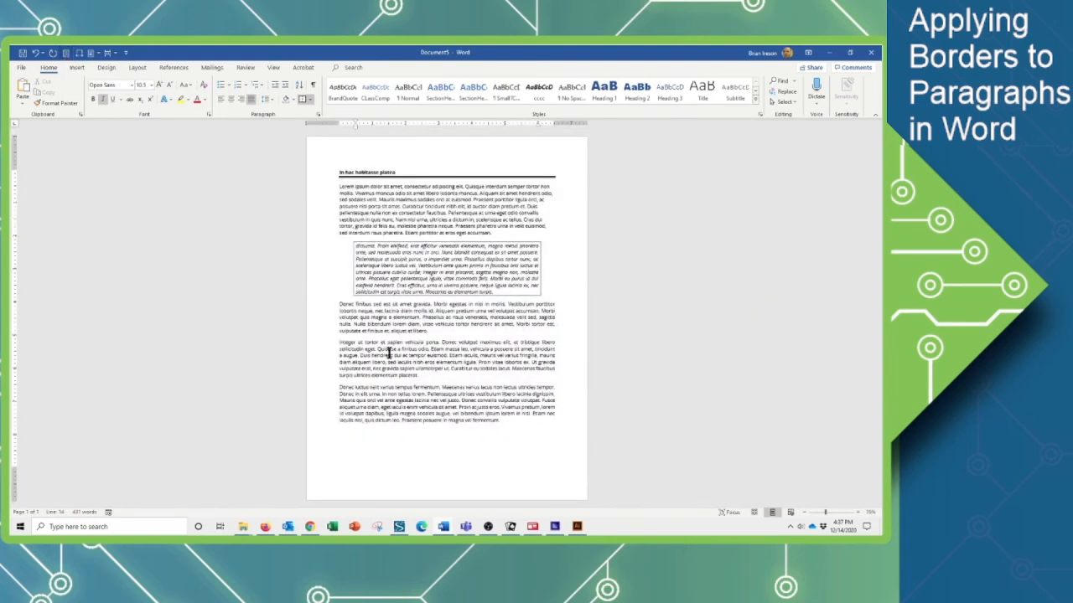
pyautogui.click(426, 426)
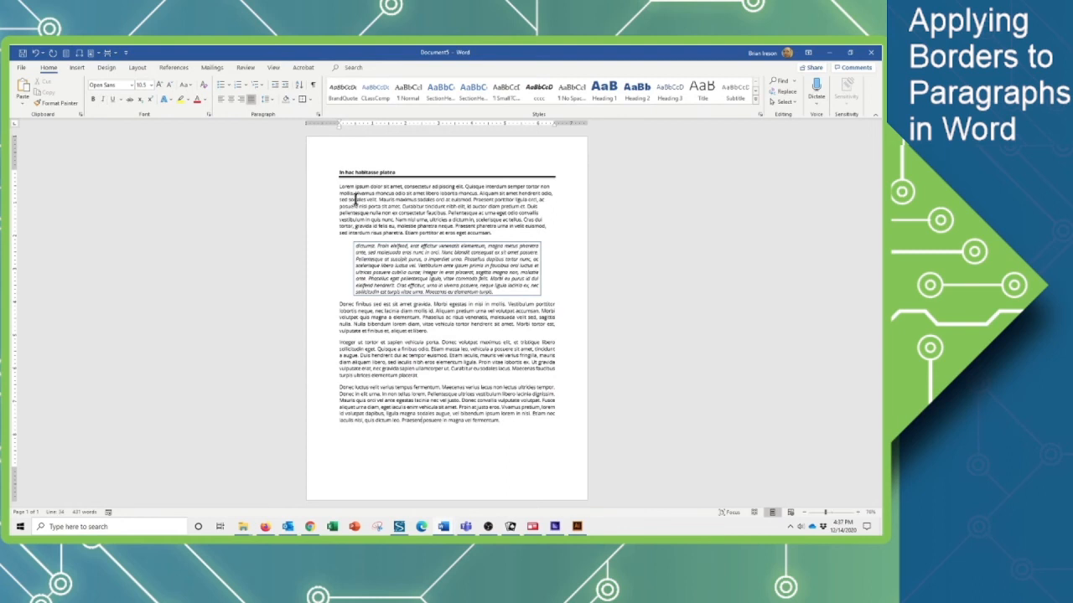